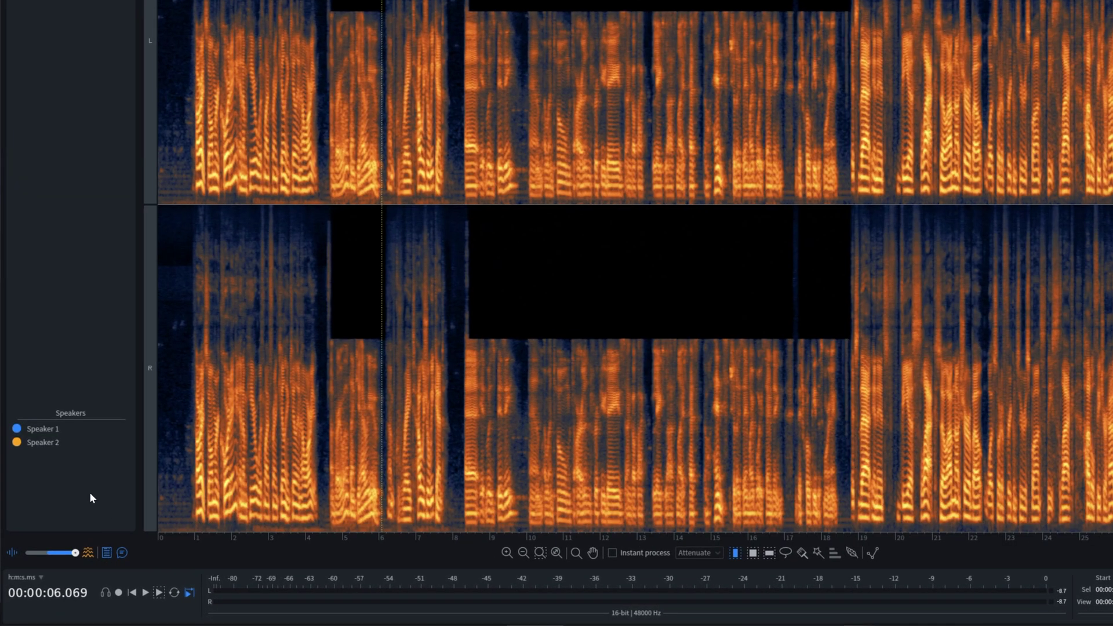
Select Speaker 1's words, then Speaker 2's, and start renaming Speaker 1.
click(39, 430)
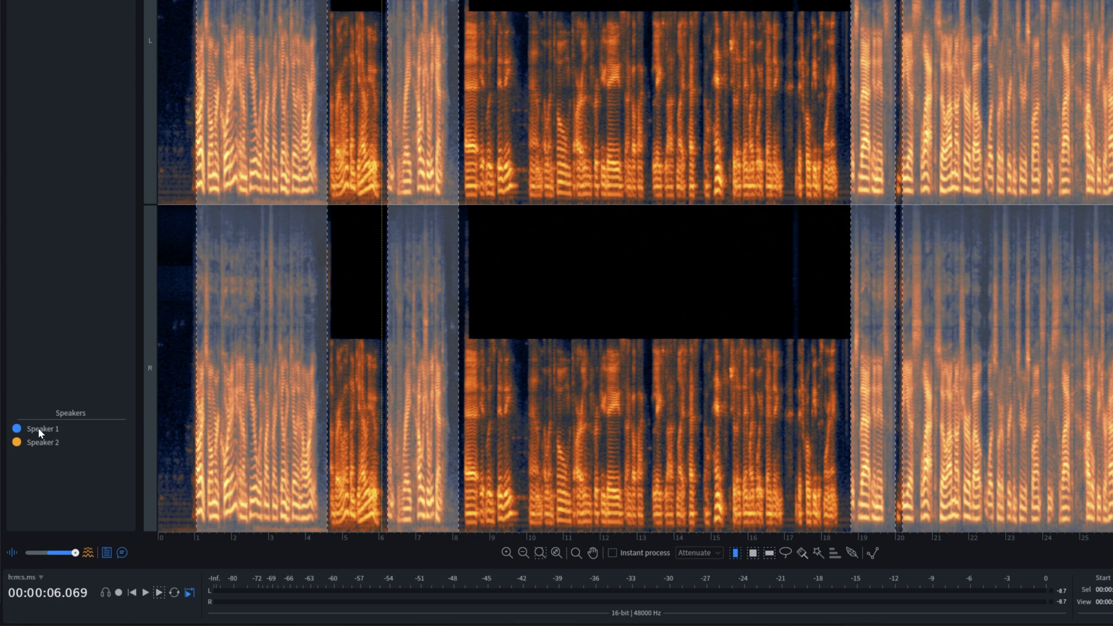
click(42, 443)
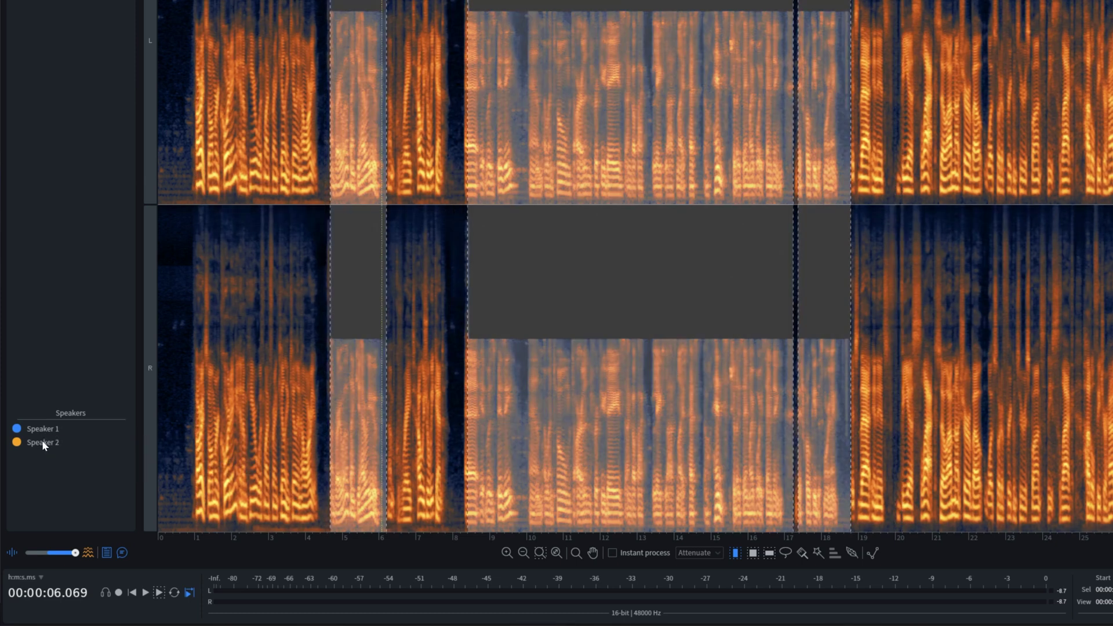
double_click(44, 429)
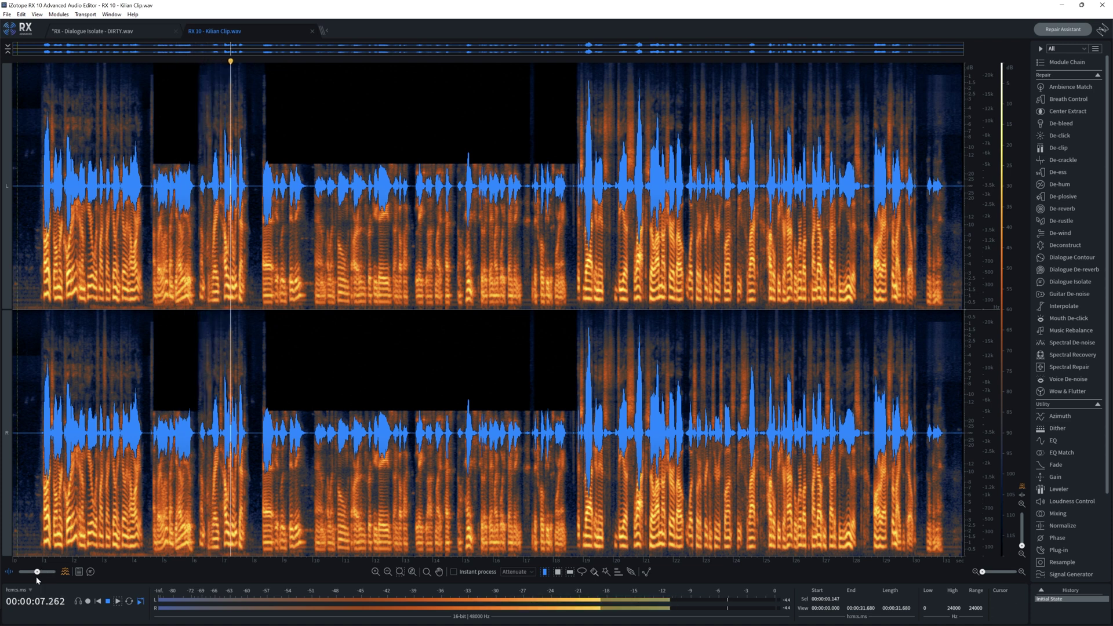
Fade the waveform behind the spectrogram, select the 'it's that in it' and 'via slack' phrases, and zoom in.
drag(36, 572, 74, 577)
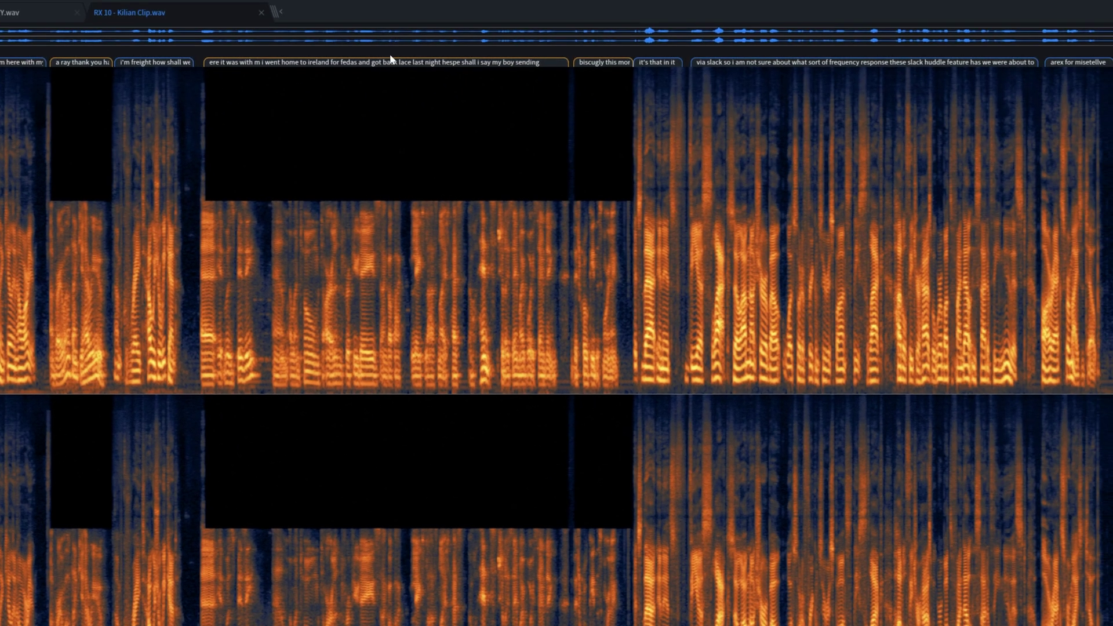
click(648, 62)
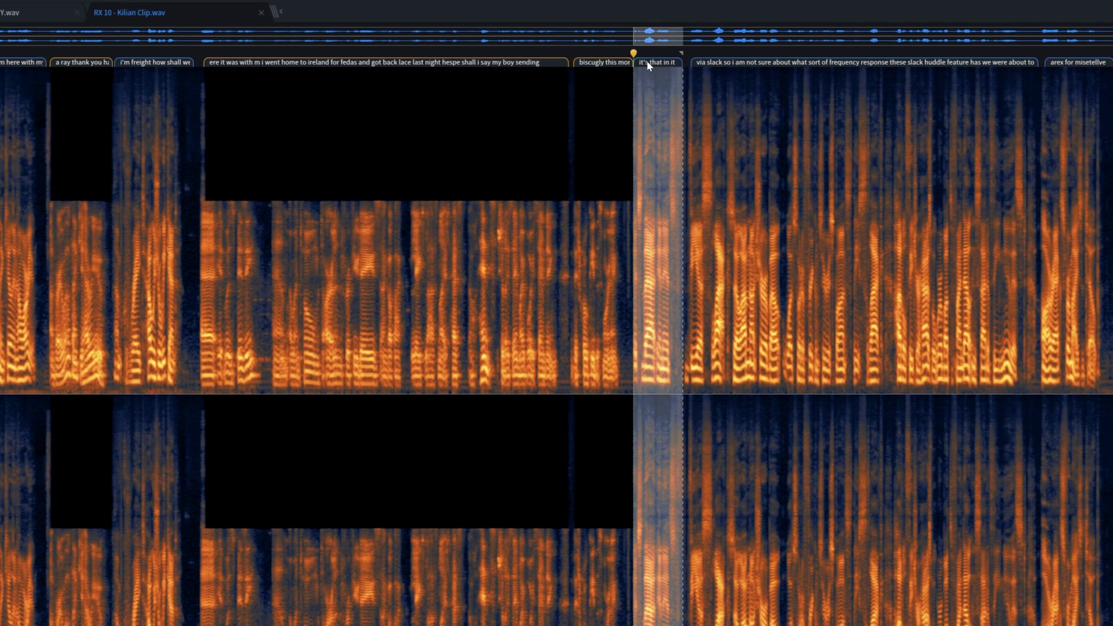
click(723, 63)
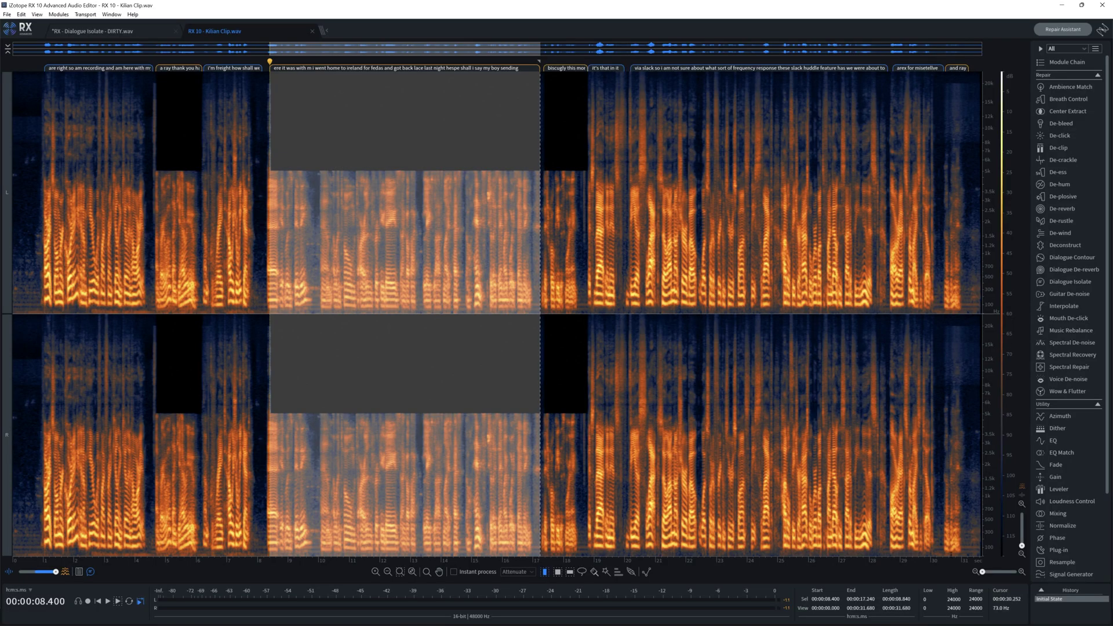
drag(982, 573, 990, 573)
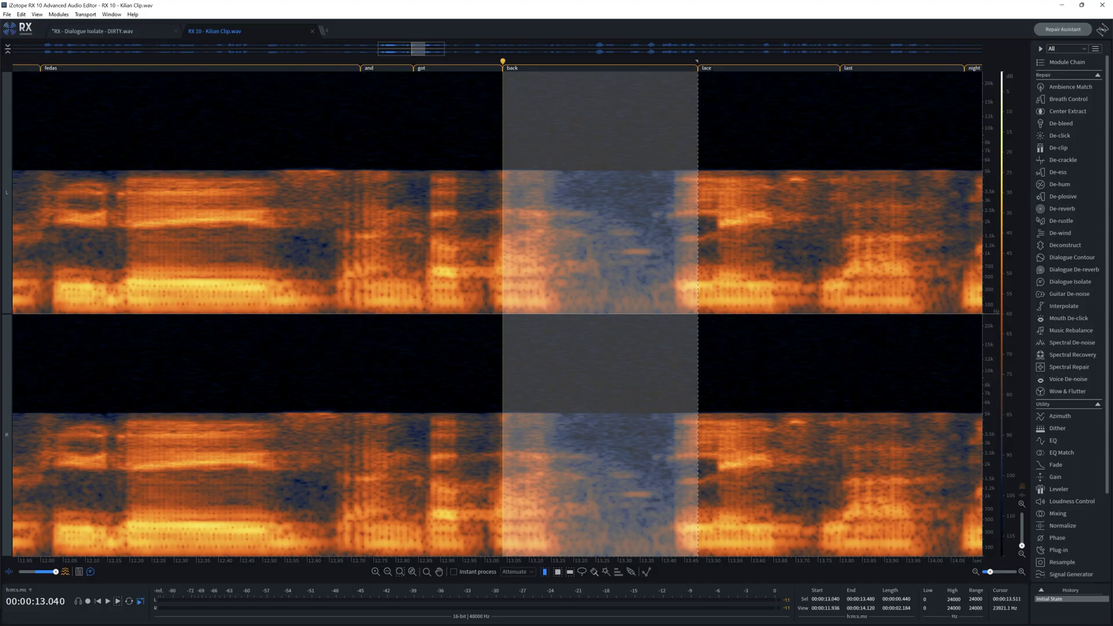
Correct the transcribed word 'lace' to 'late' and rescan the word lane.
click(712, 68)
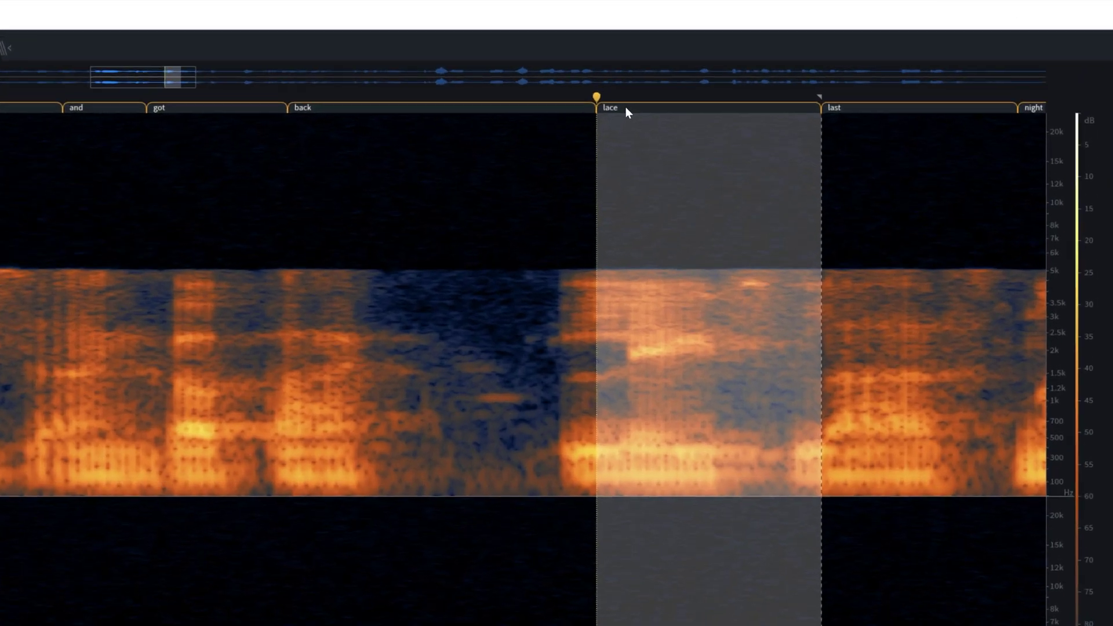
double_click(716, 68)
key(Return)
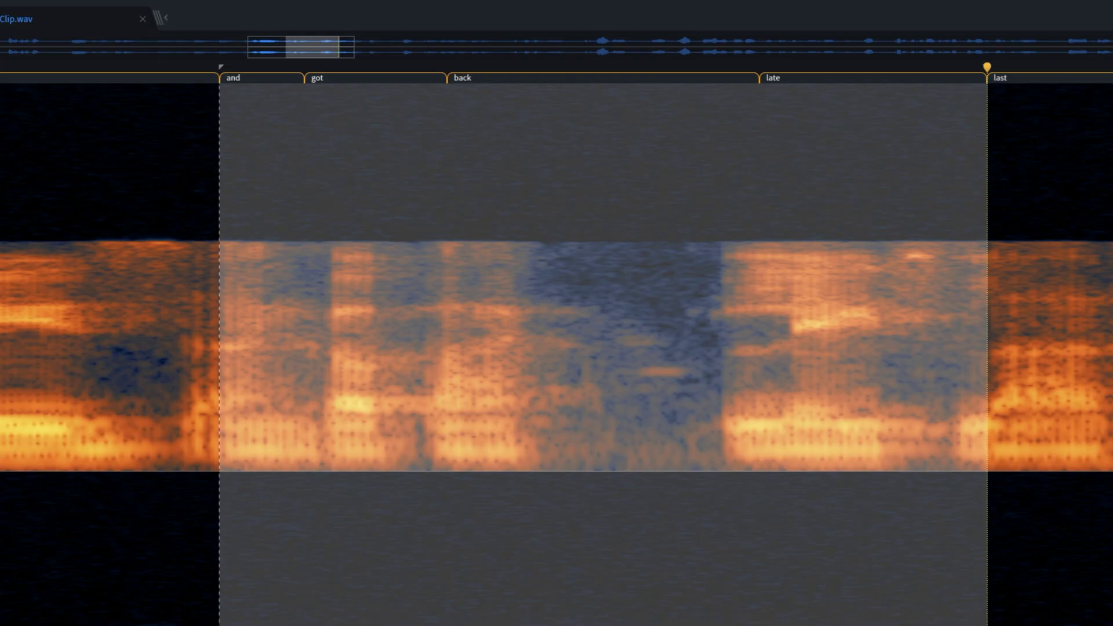
right_click(277, 85)
click(318, 90)
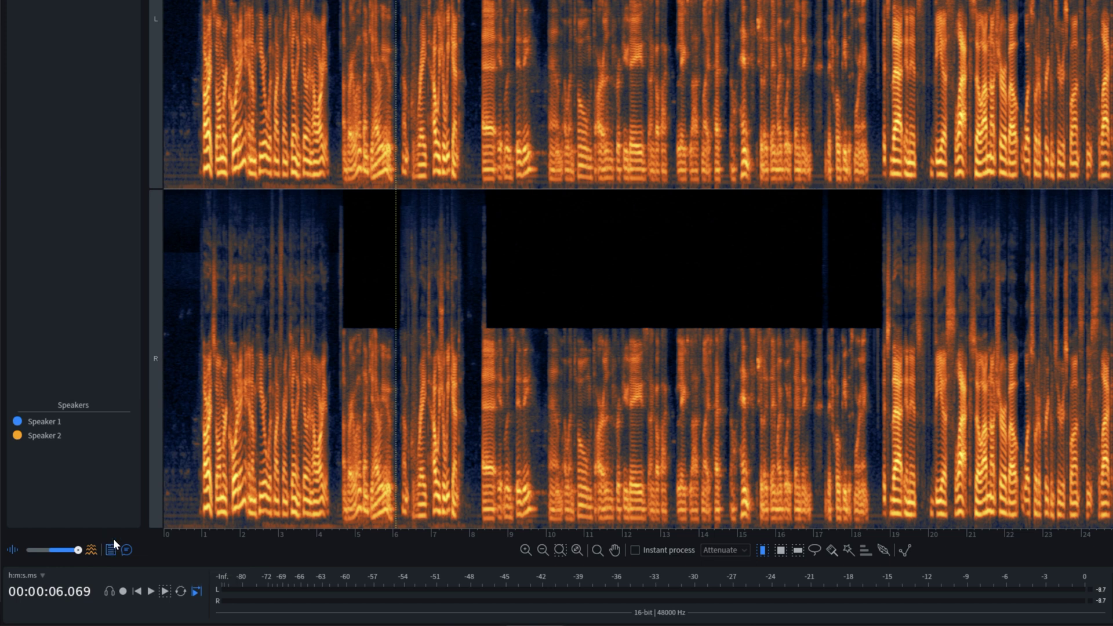
Rename Speaker 1 to the first participant's name and begin typing Speaker 2's name.
click(41, 419)
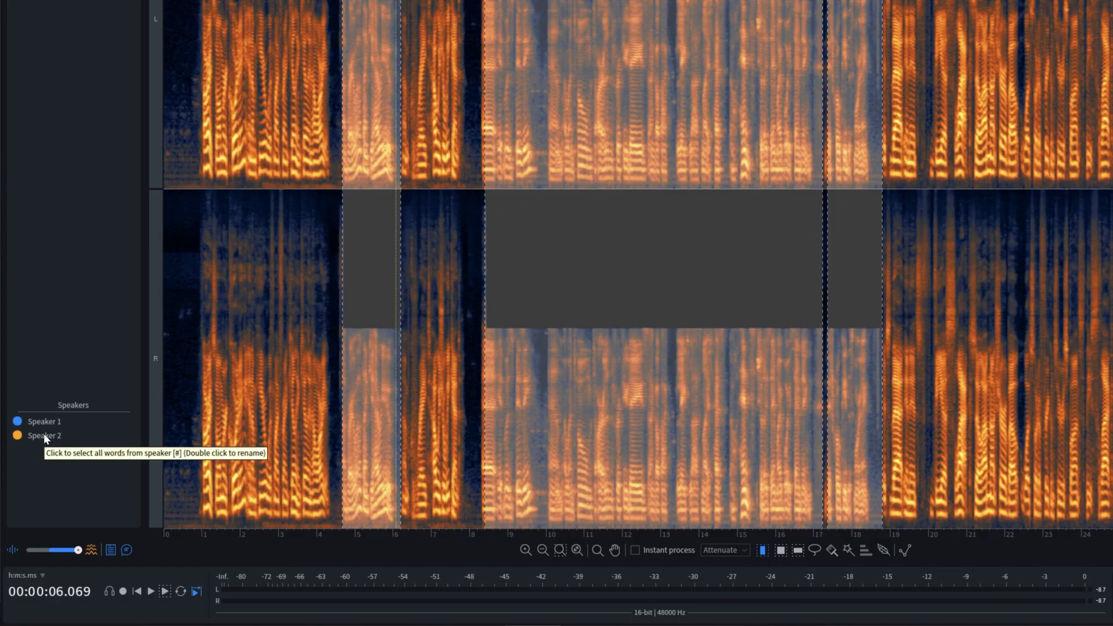
double_click(41, 421)
text(Joshua)
key(Return)
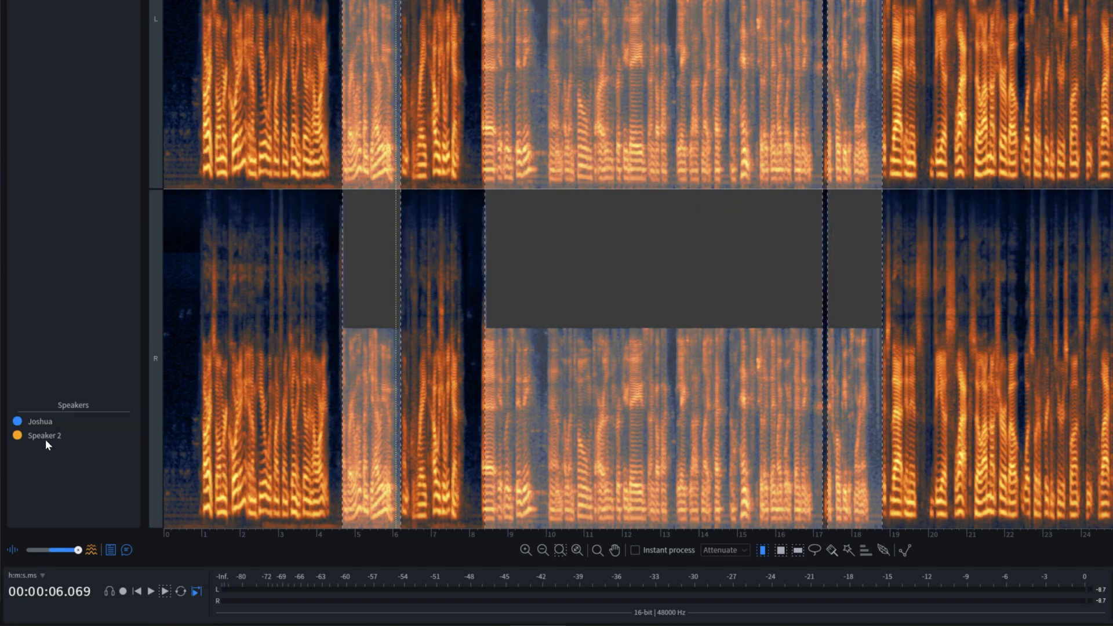
double_click(47, 436)
text(Kilian Clip.wav)
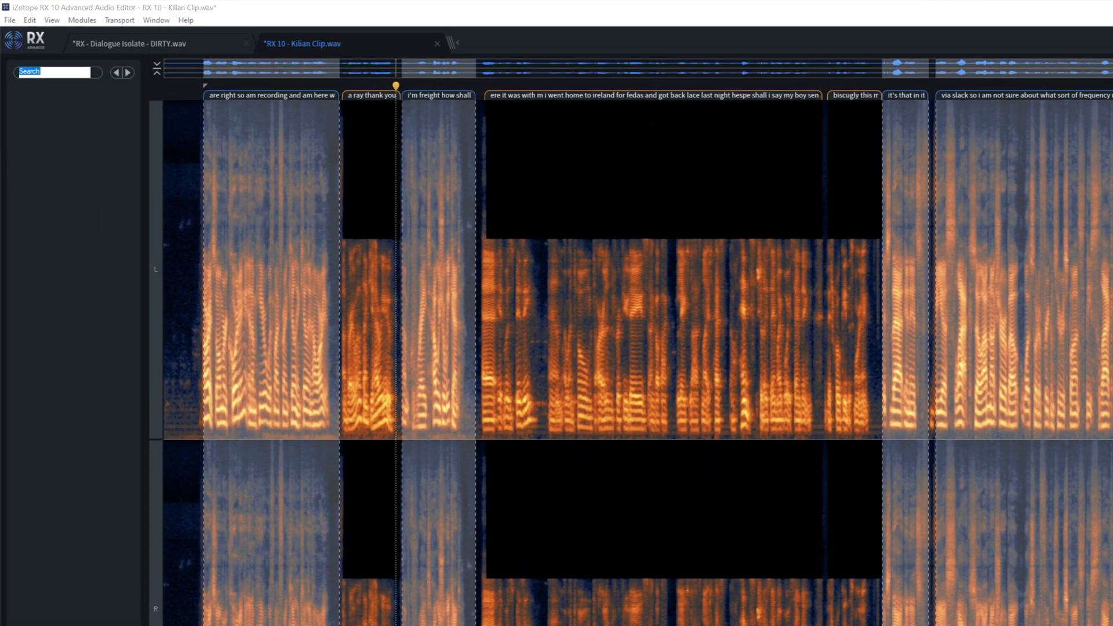
Search the transcript for 'am' and jump to its 00:00:02 match.
text(m)
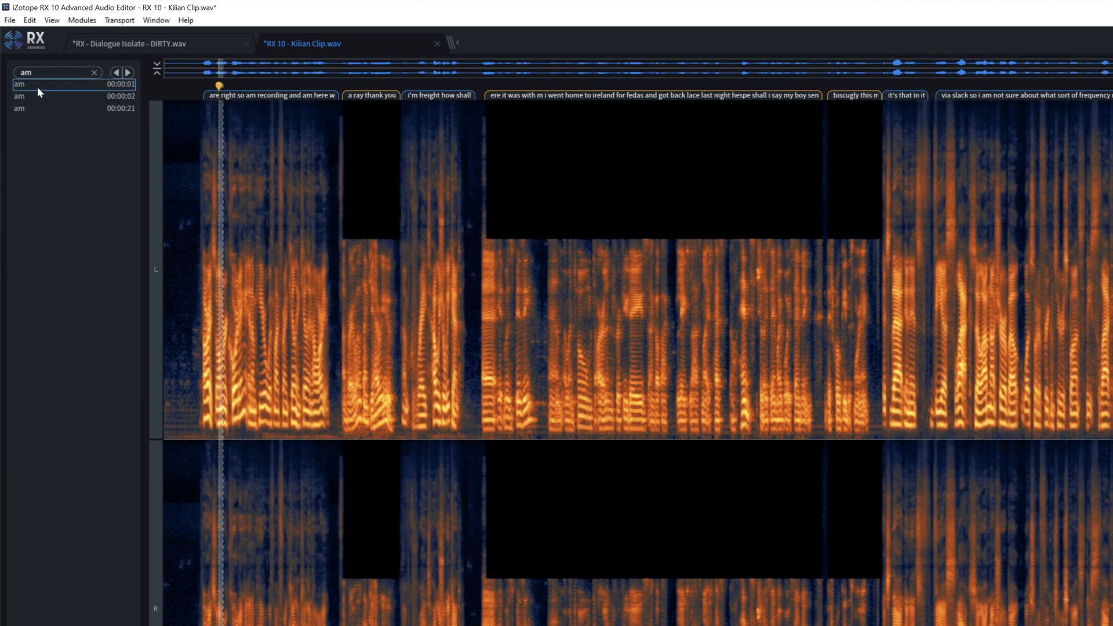
click(33, 96)
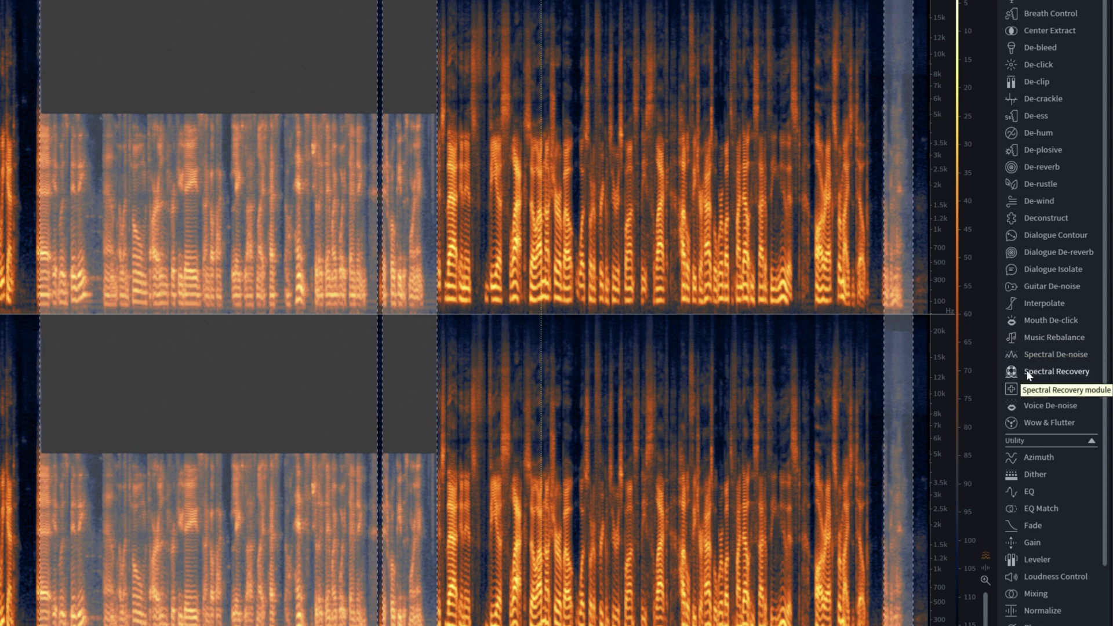
Open Spectral Recovery from the Repair list and run Learn on the clip.
click(1039, 370)
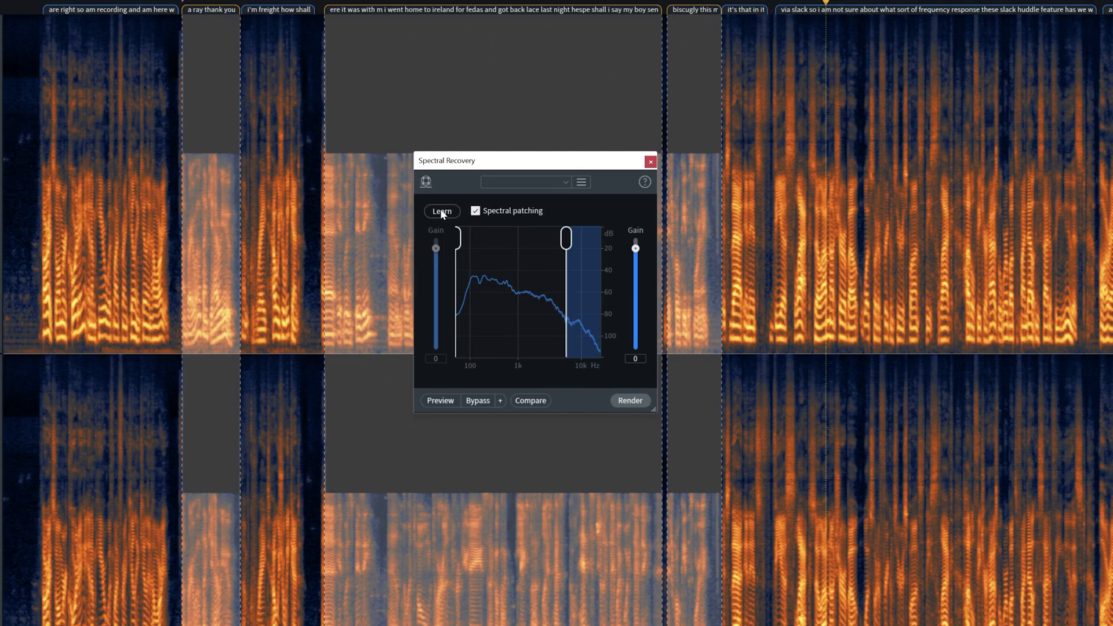
click(442, 212)
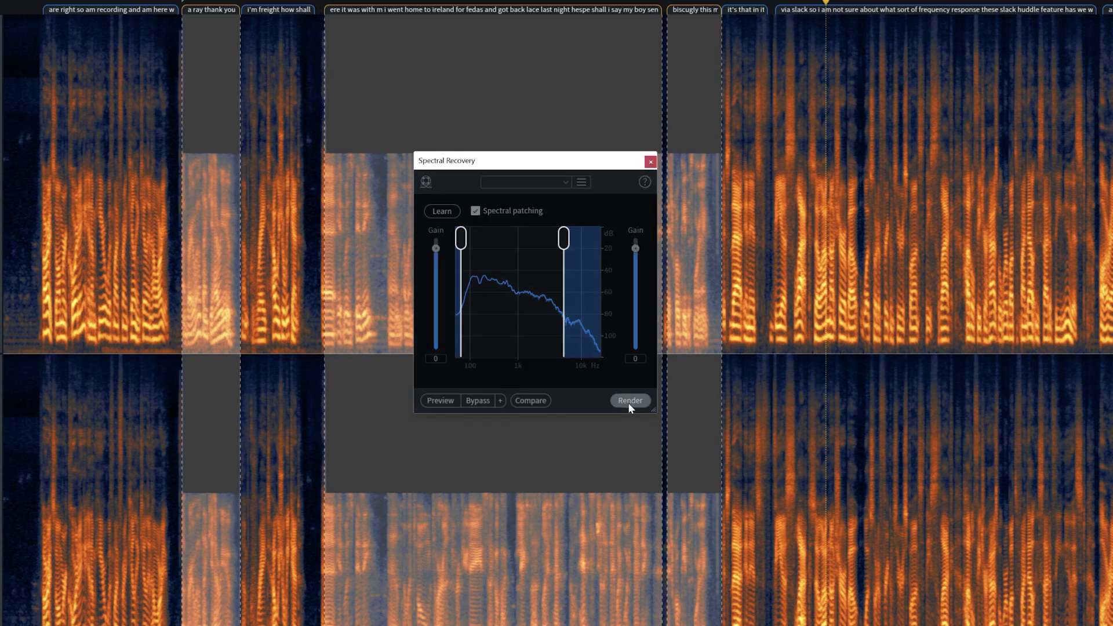
Render Spectral Recovery and compare the result with the original in History.
click(629, 401)
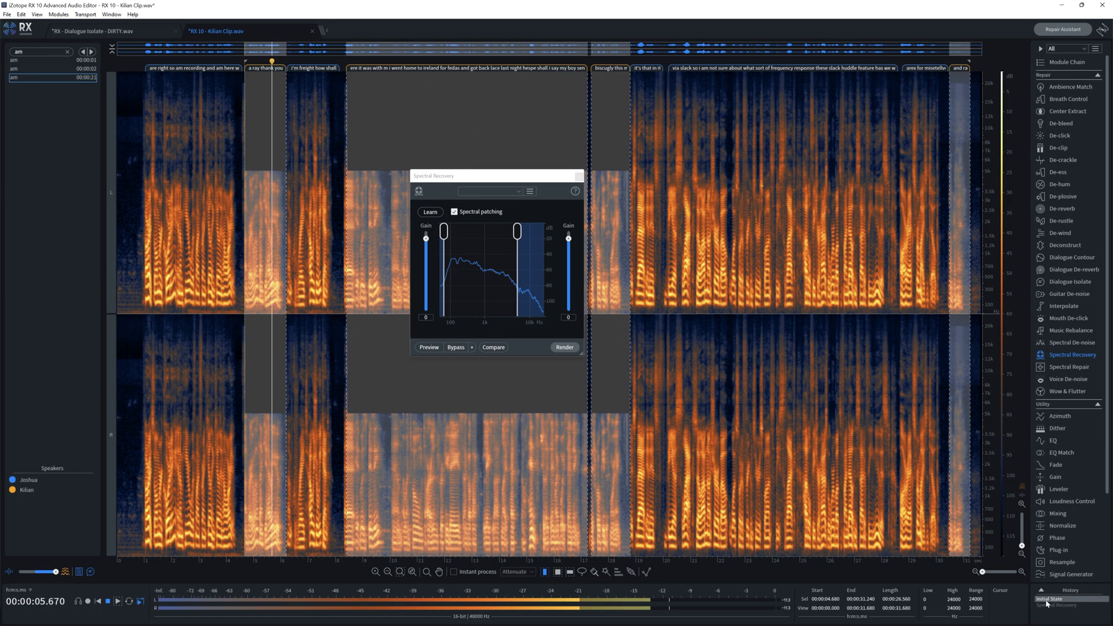
click(1050, 606)
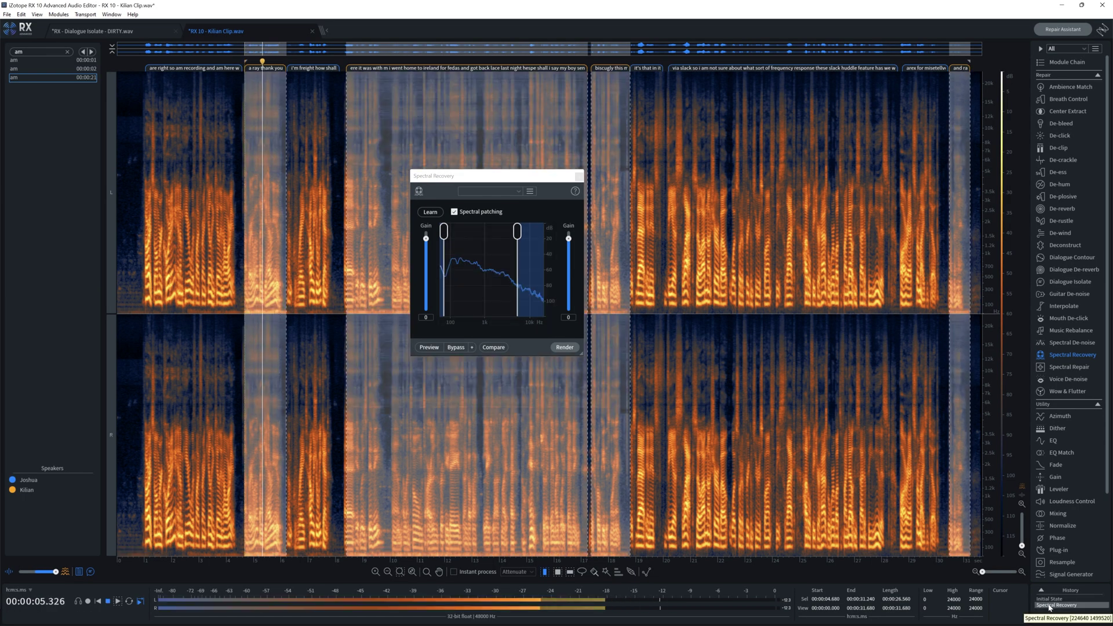
click(1049, 599)
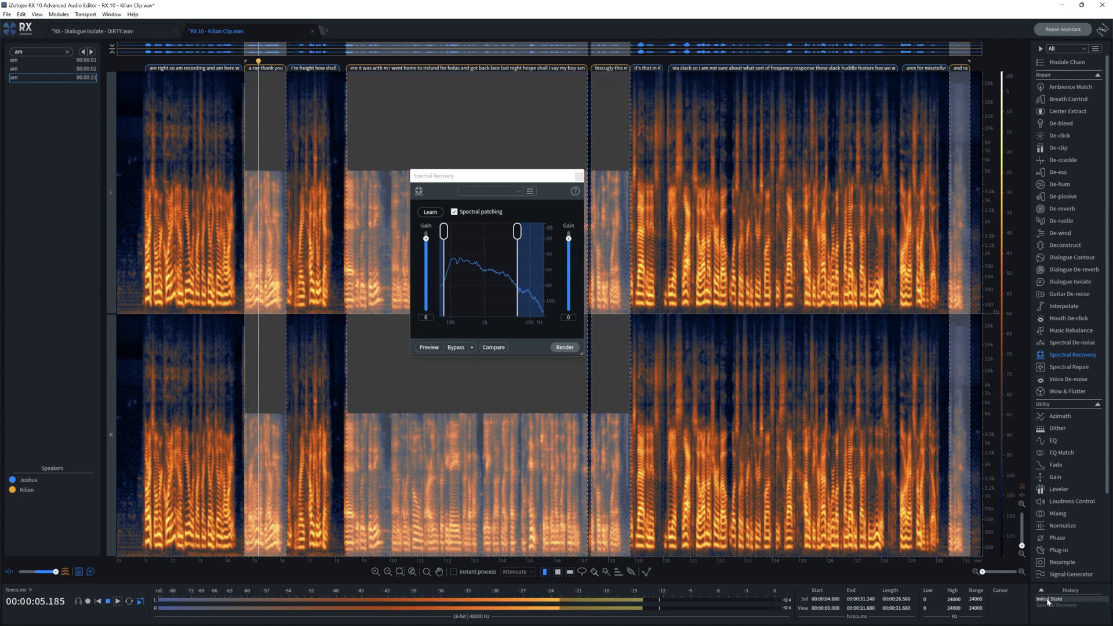
click(1050, 606)
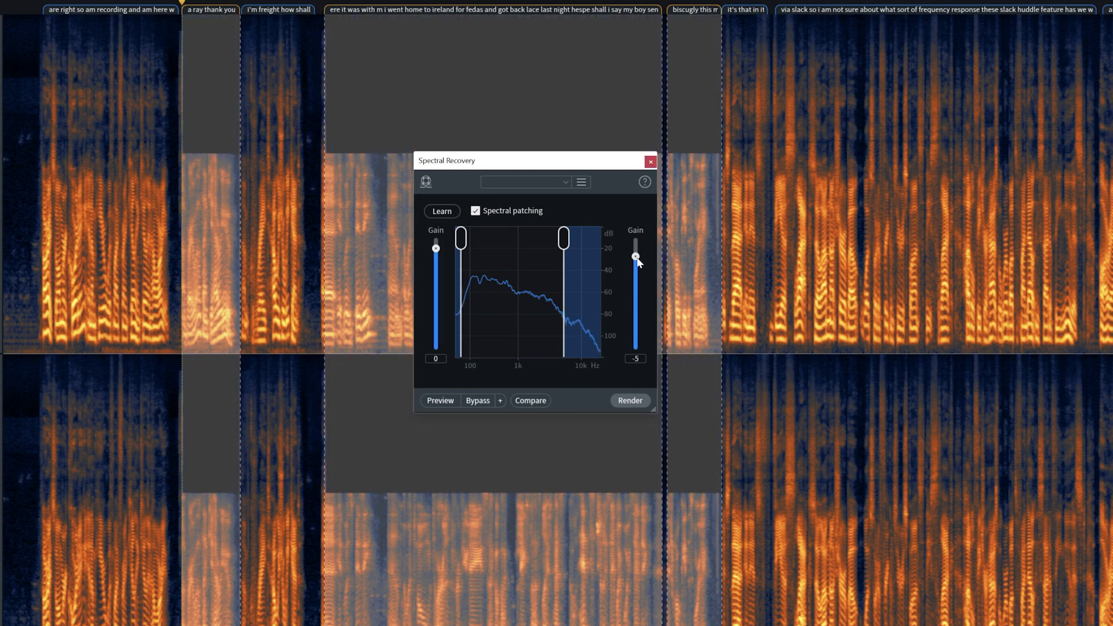
Lower the right recovery gain by about 1 dB, re-render, and compare again.
drag(636, 263, 632, 264)
click(630, 400)
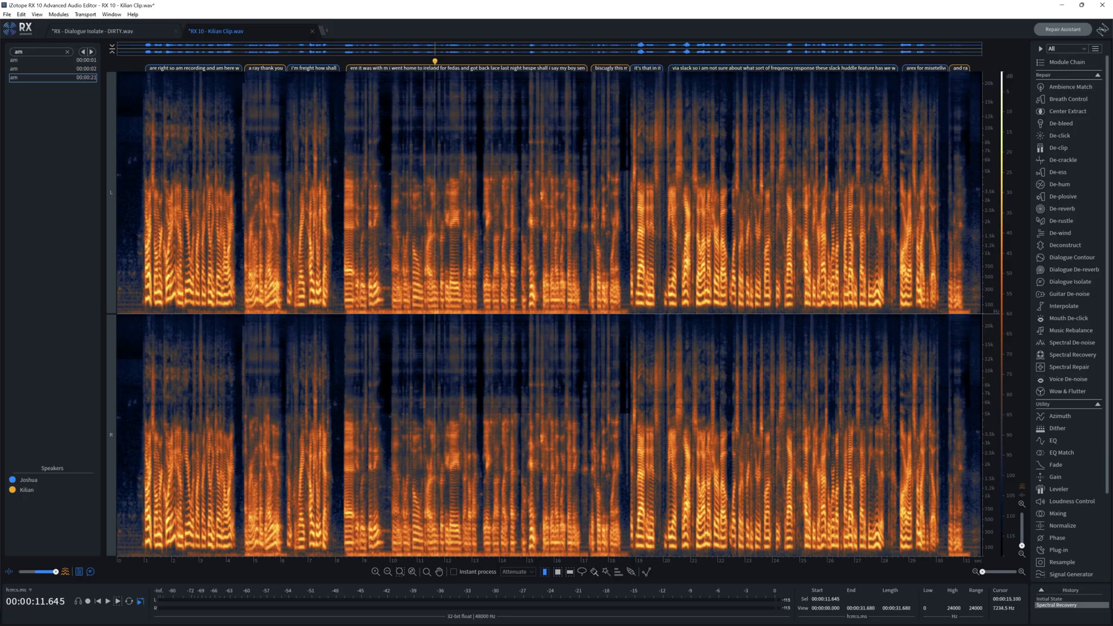
click(1053, 600)
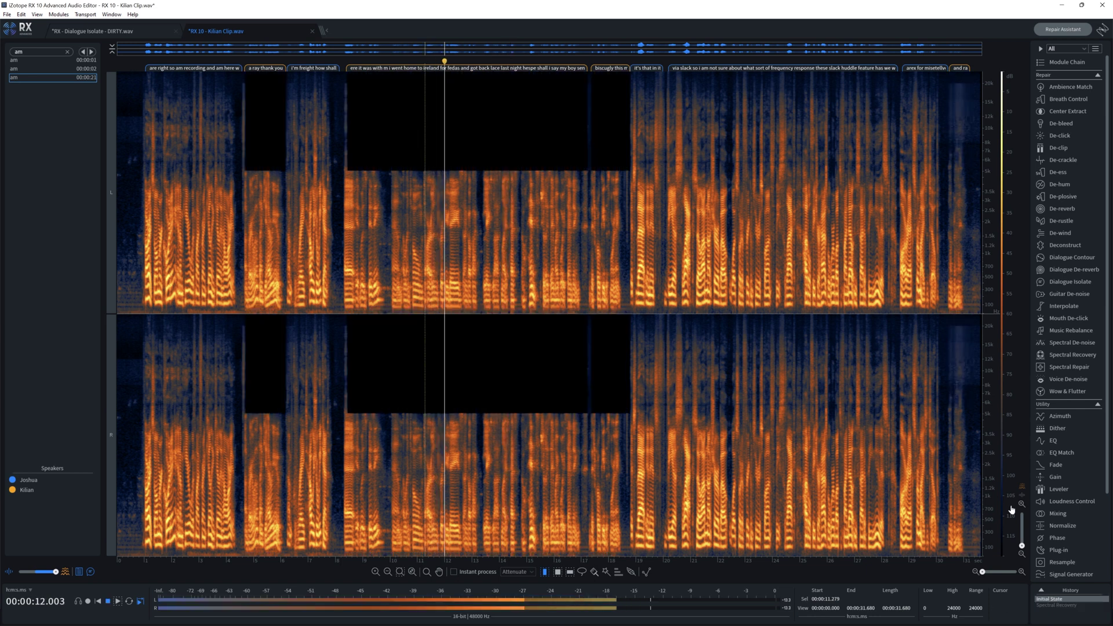
click(1053, 605)
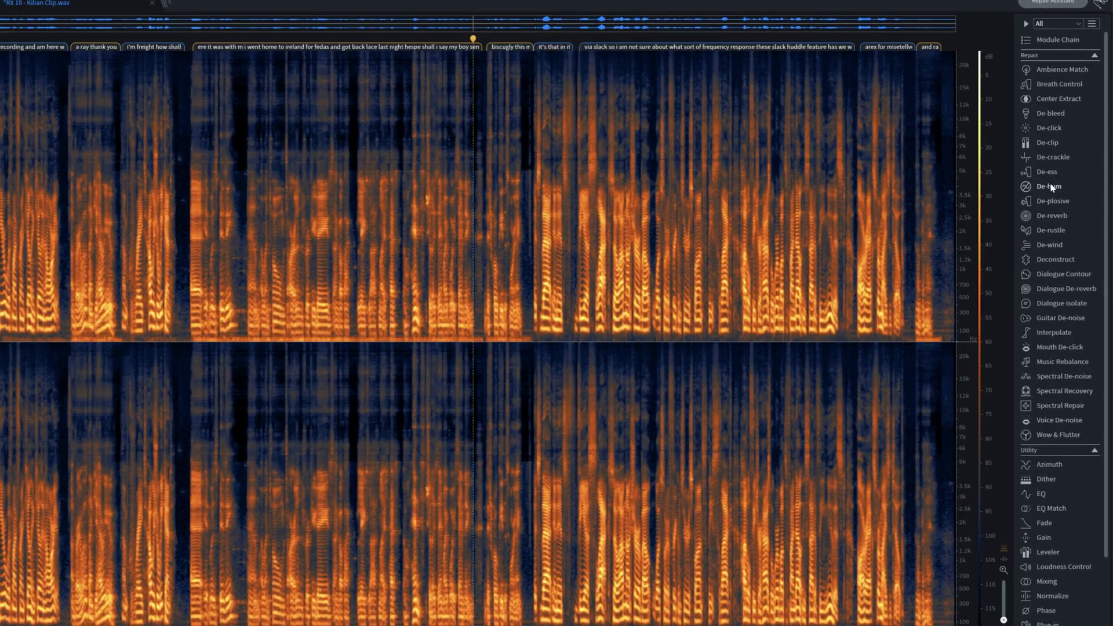
Load De-ess's Darken Vocal Sibilance preset and adjust the threshold to −14.2 dB.
click(1048, 172)
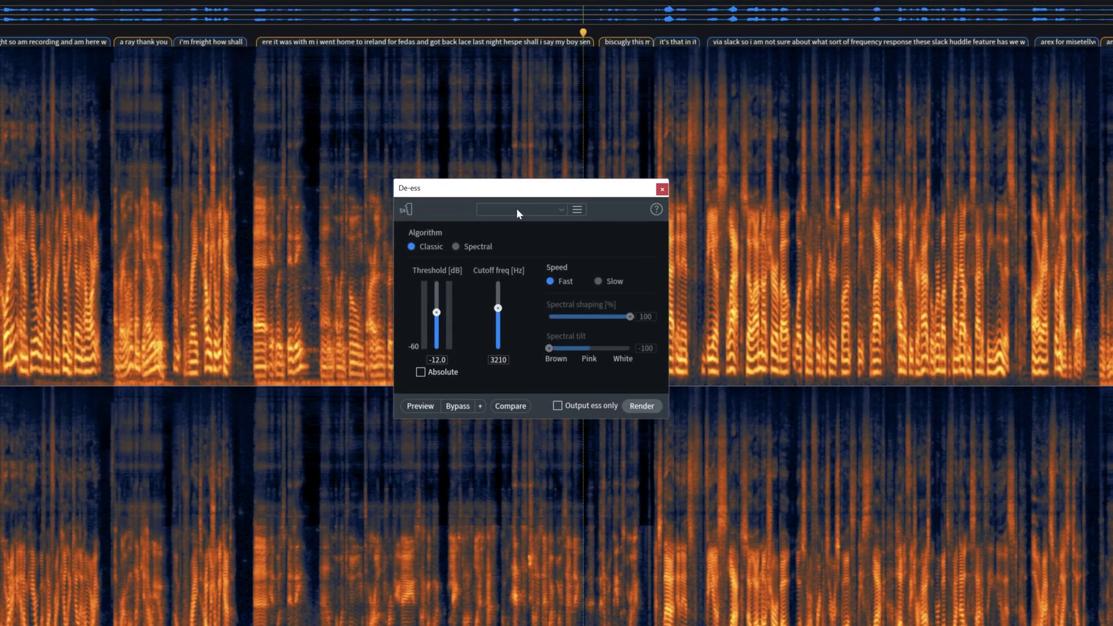
click(517, 208)
click(519, 262)
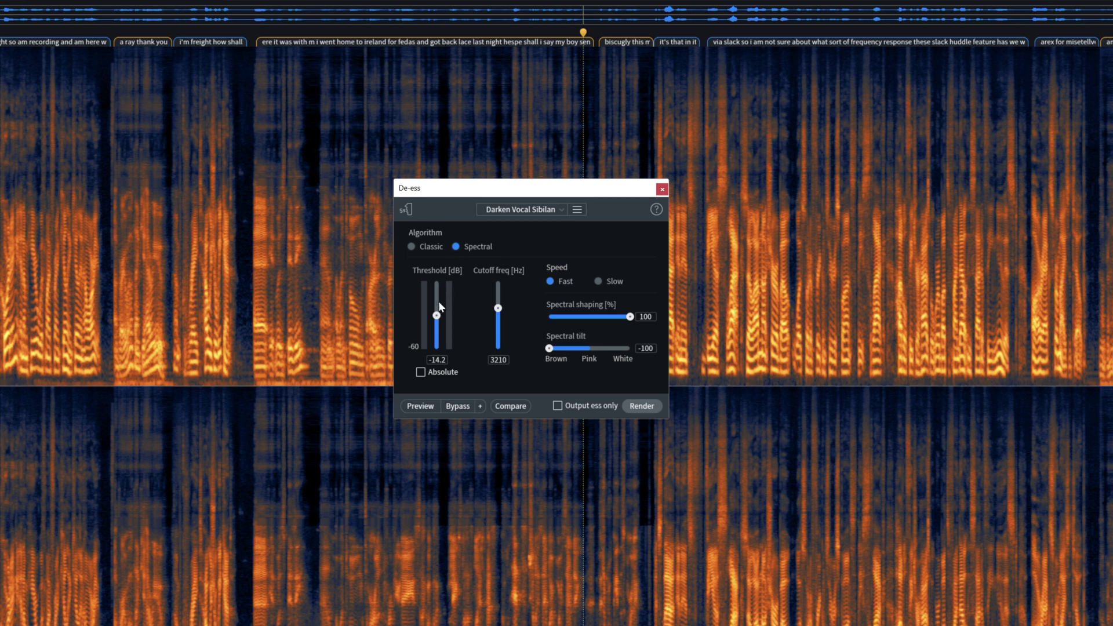
drag(439, 328, 439, 333)
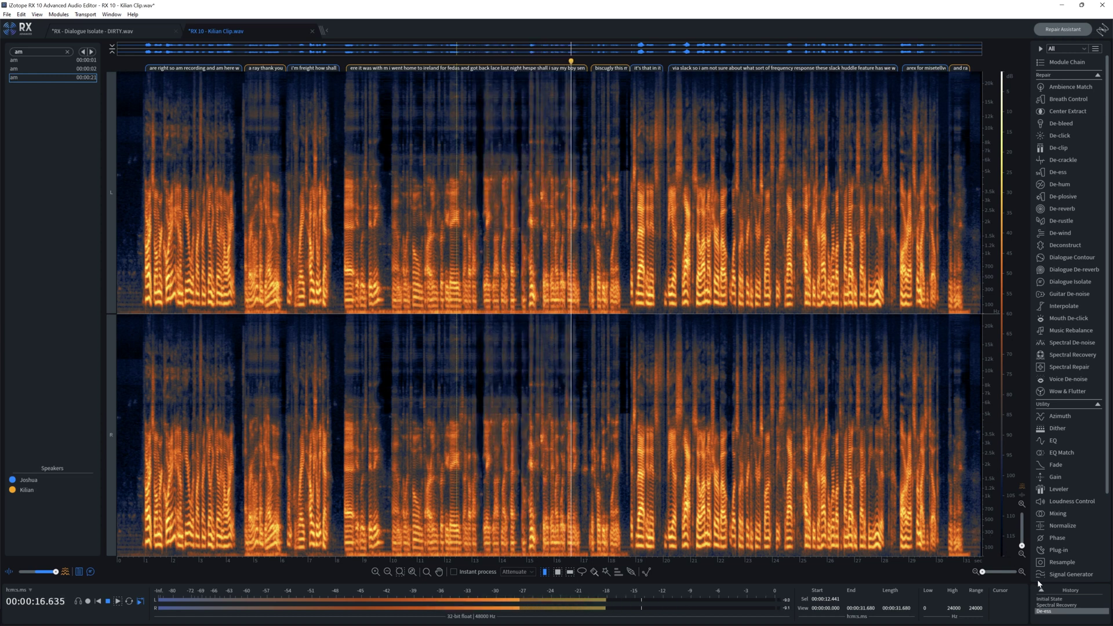
Compare the de-essed audio against the original in History.
click(1043, 599)
click(454, 311)
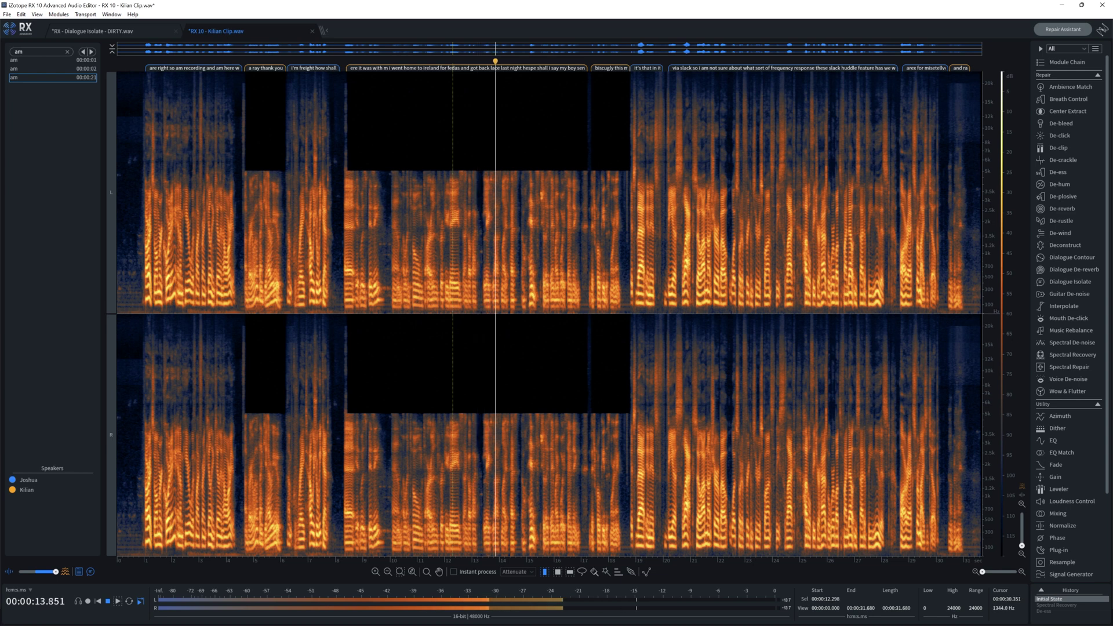
click(1047, 612)
click(434, 306)
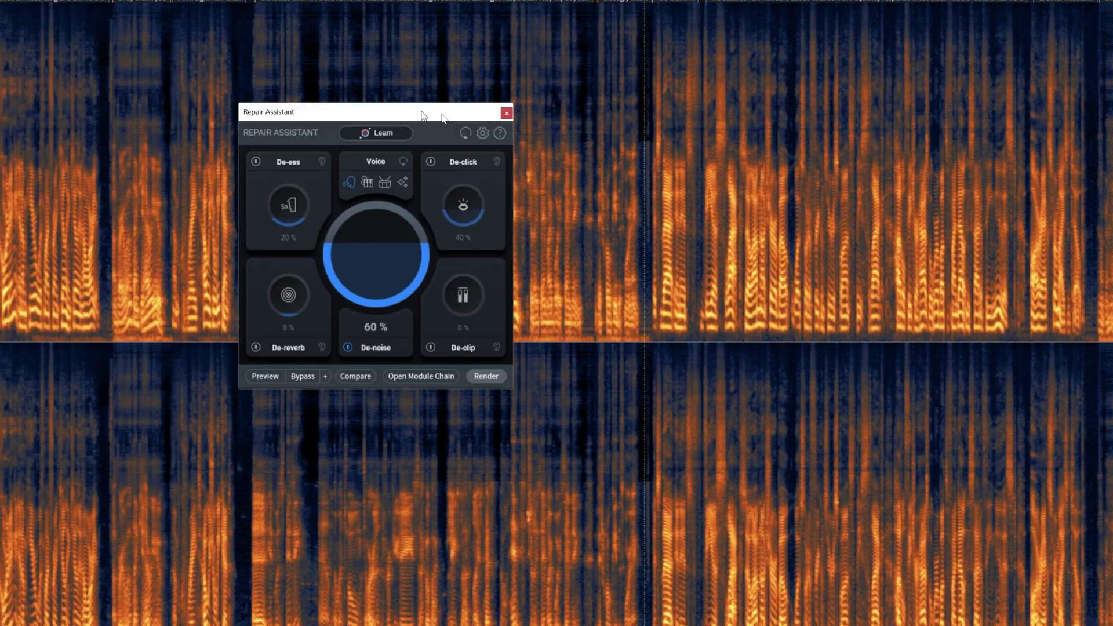
Move Repair Assistant aside, let it learn the clip, and open its suggested module chain.
drag(422, 115, 572, 171)
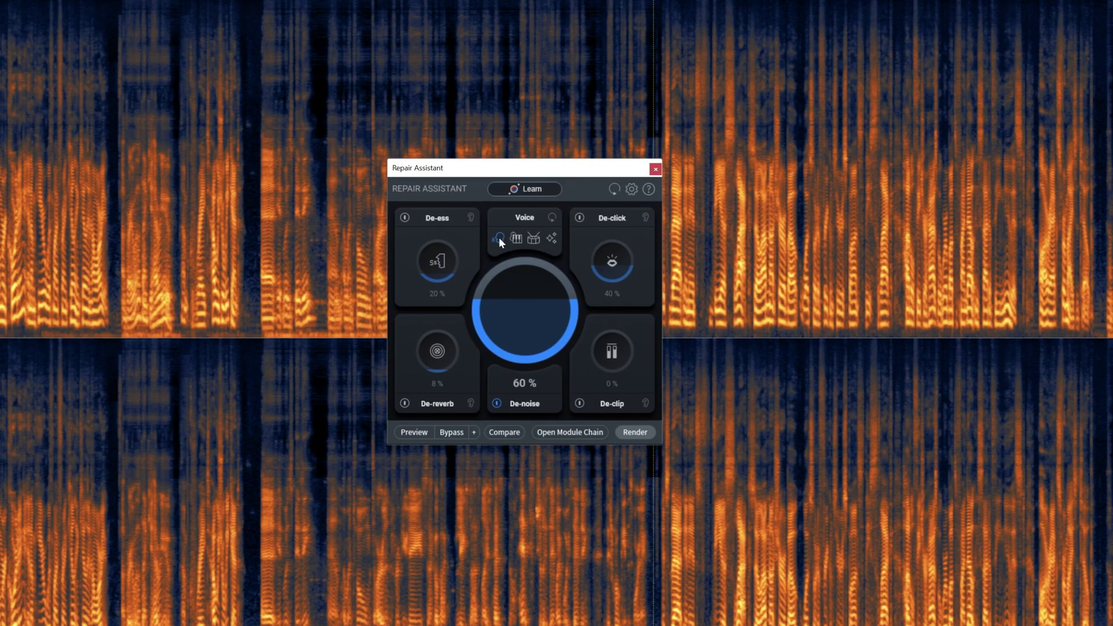
click(527, 188)
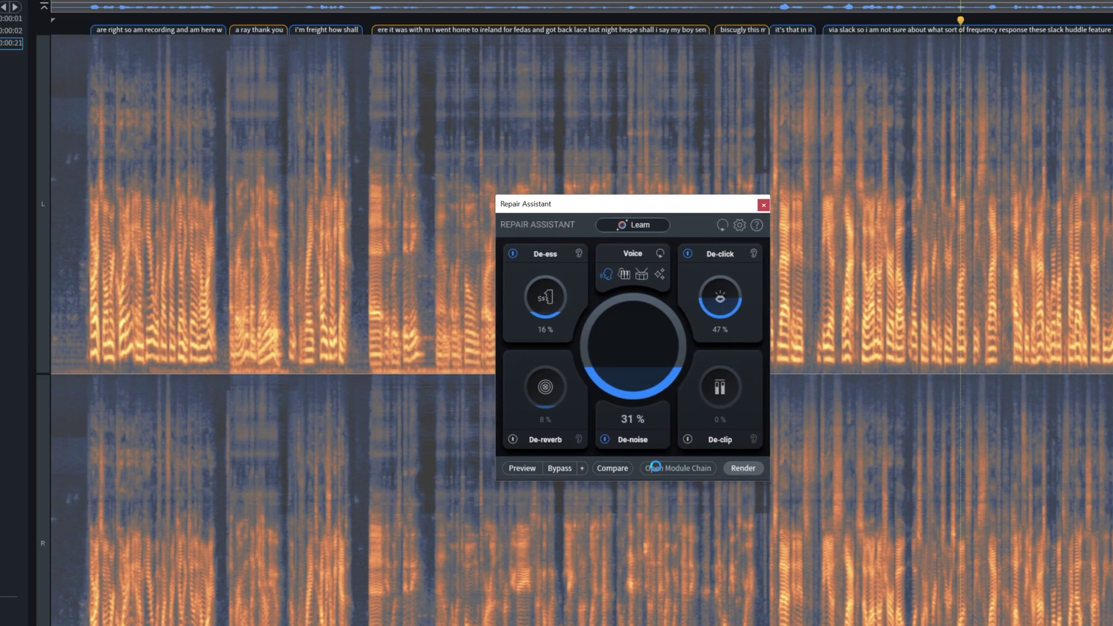
click(570, 432)
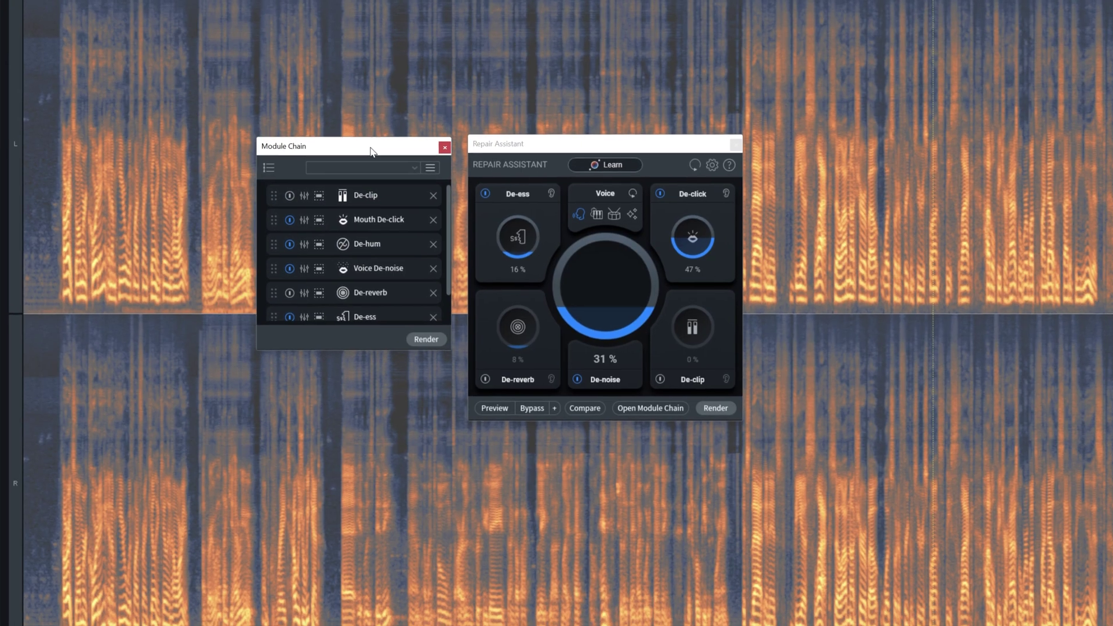